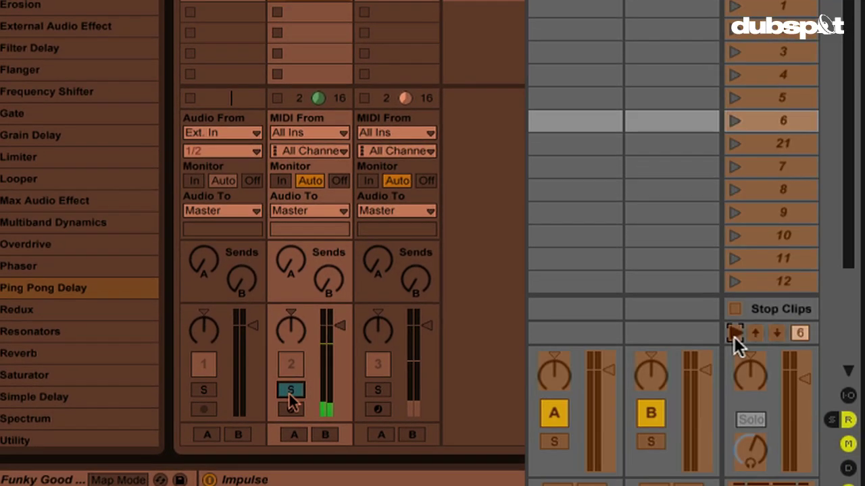
Map launching the selected scene to the a key
key("a")
left_click(754, 331)
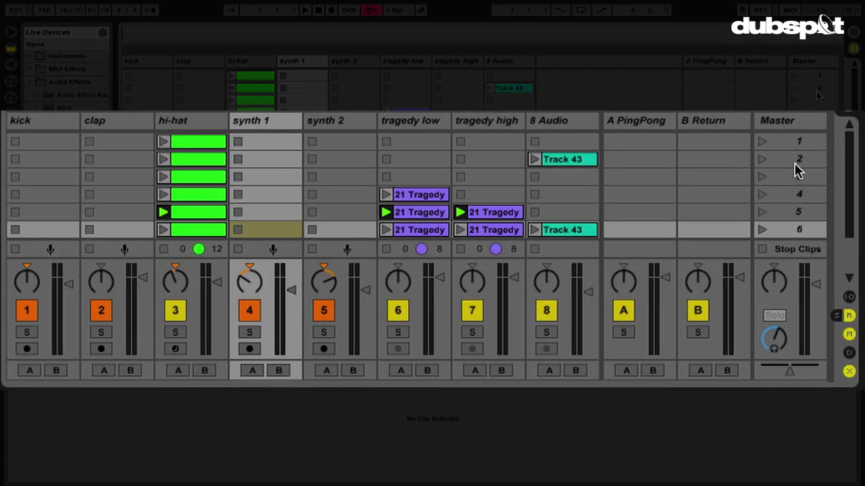
Select and launch scene 1, then launch scenes 2, 3, 4, 5 and 6 in sequence
left_click(782, 141)
left_click(760, 141)
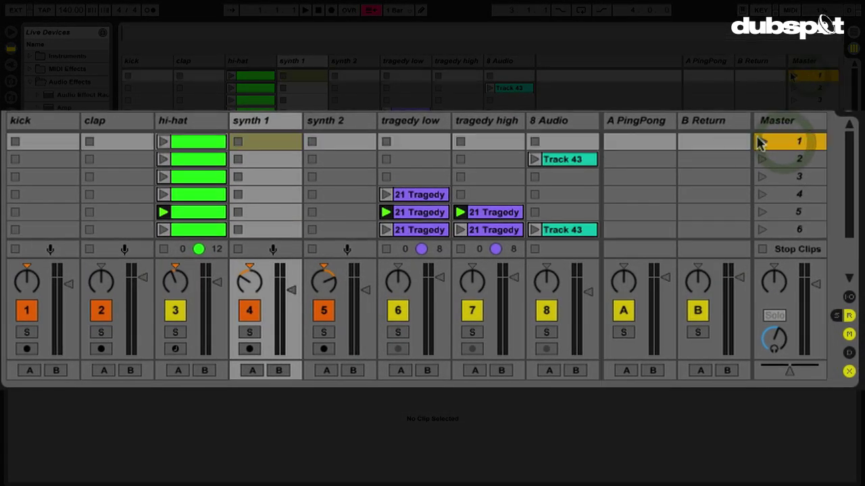
left_click(760, 141)
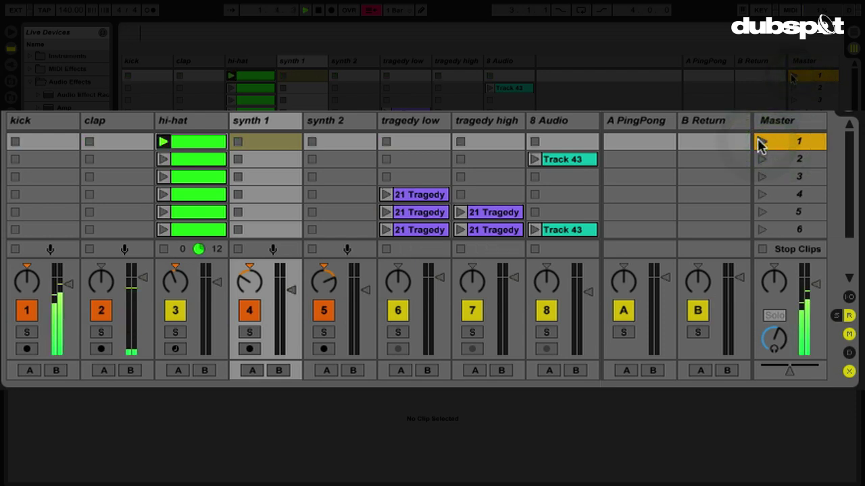
left_click(761, 160)
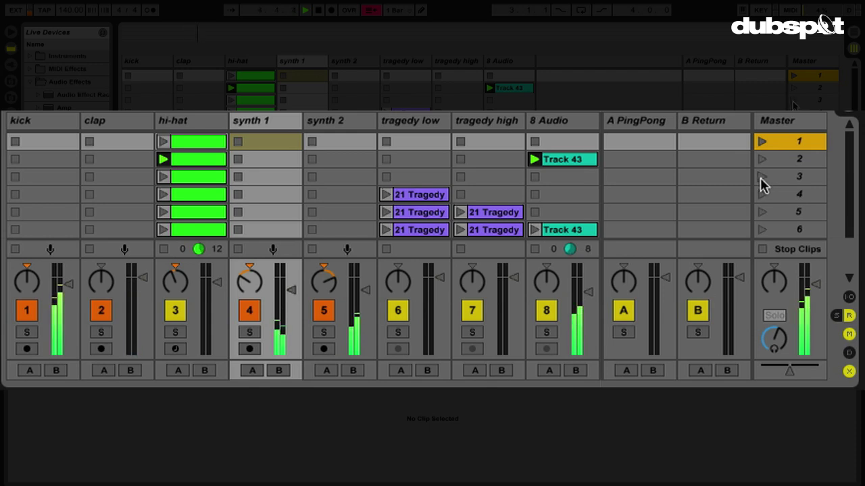
left_click(758, 178)
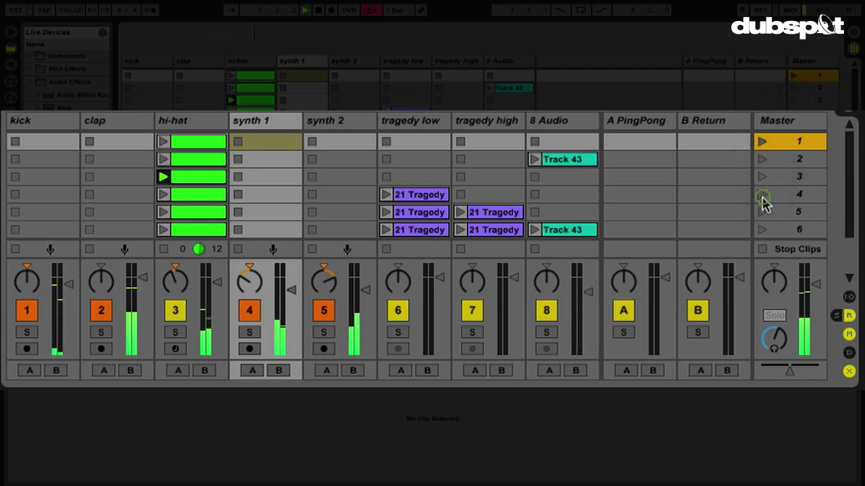
left_click(761, 195)
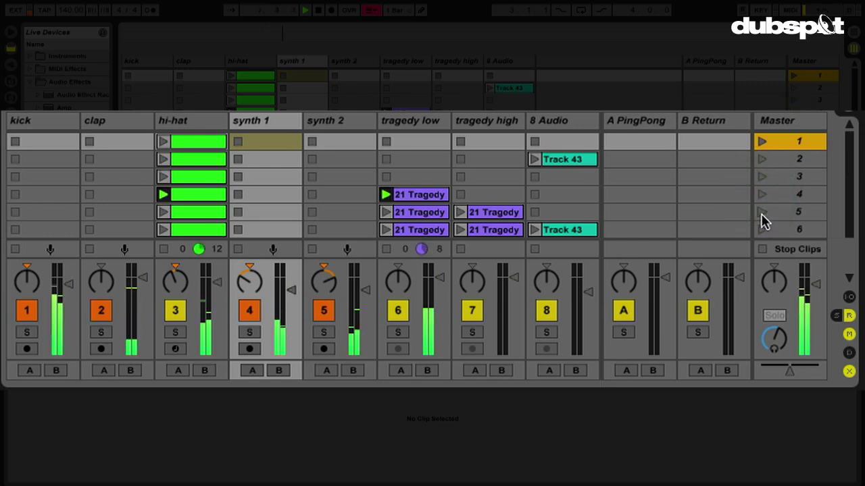
left_click(765, 216)
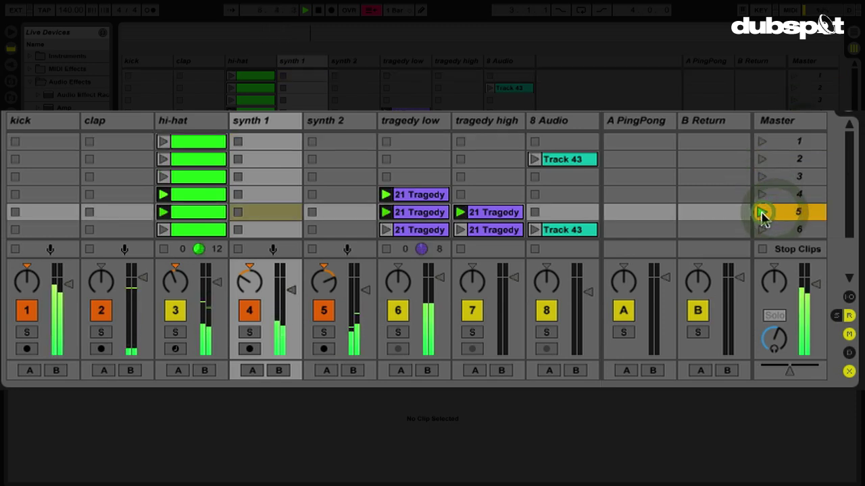
left_click(761, 230)
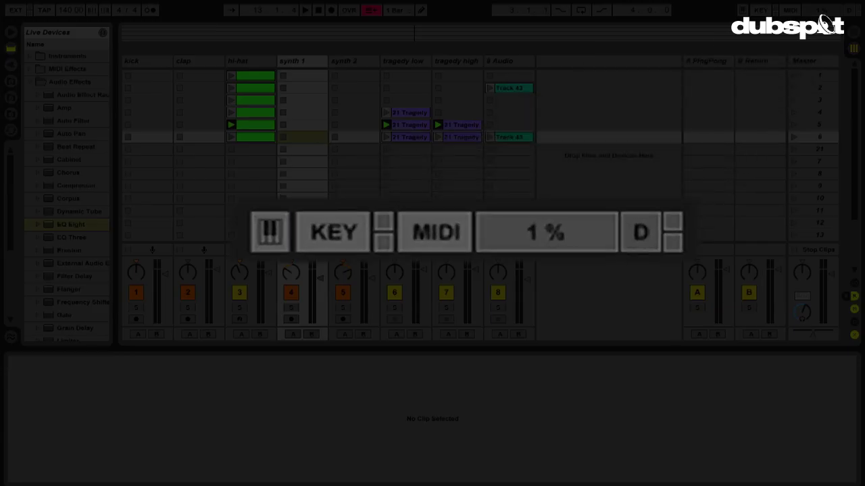
Switch on Key Map mode to display the existing key mappings
left_click(760, 10)
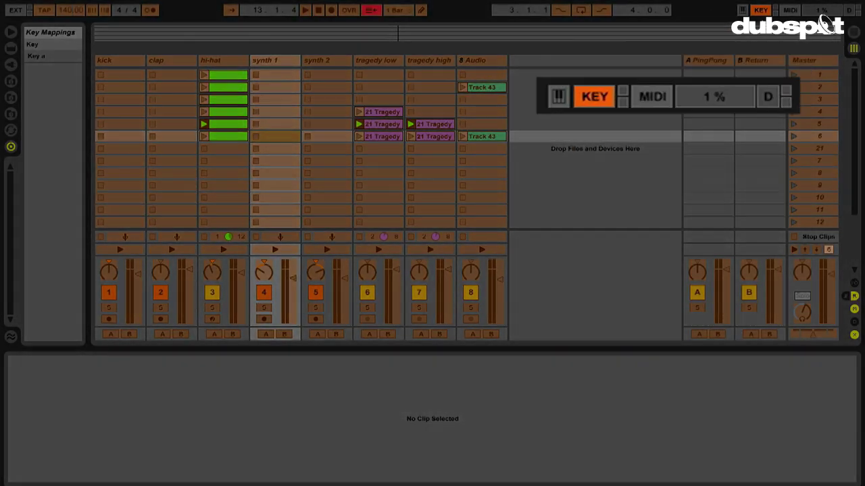
Switch from Key Map to MIDI Map mode and launch scene 6 with Return
left_click(760, 9)
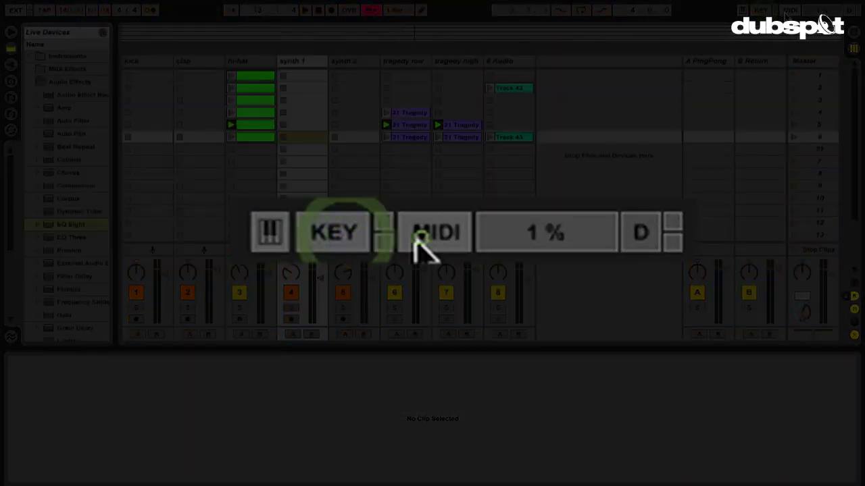
left_click(789, 10)
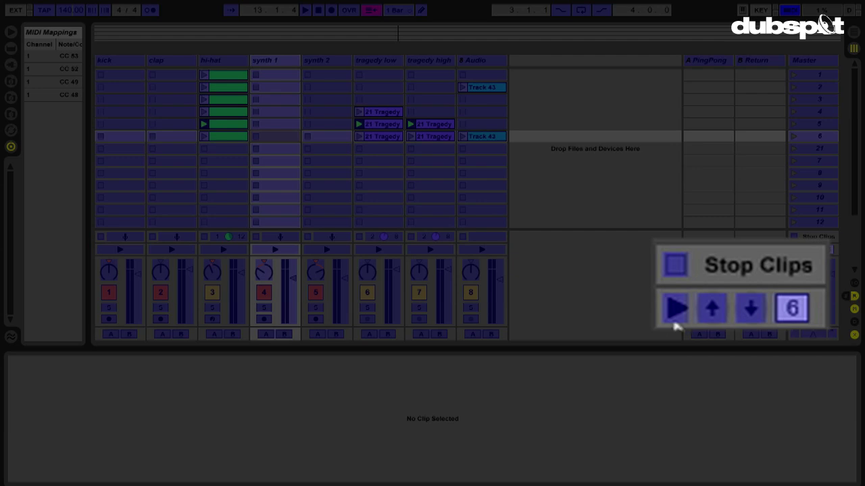
key("Return")
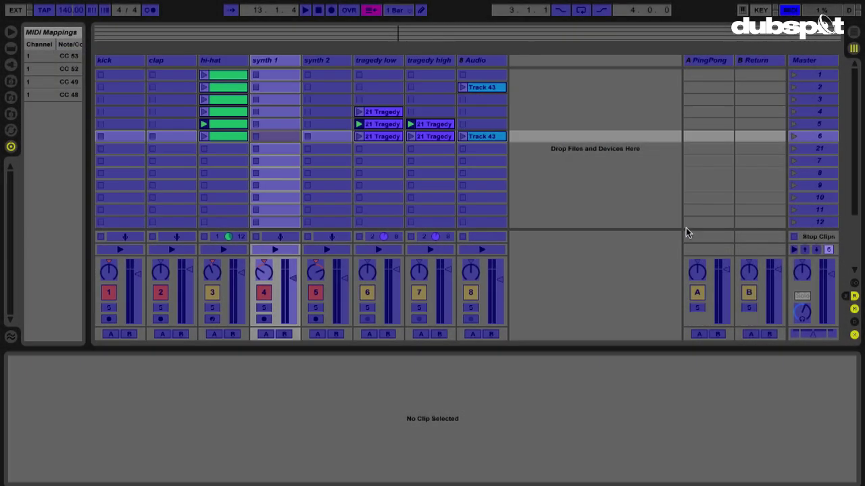
Return to Key Map mode and map scene launch, scene up and scene down to a, z, x
left_click(790, 10)
left_click(760, 9)
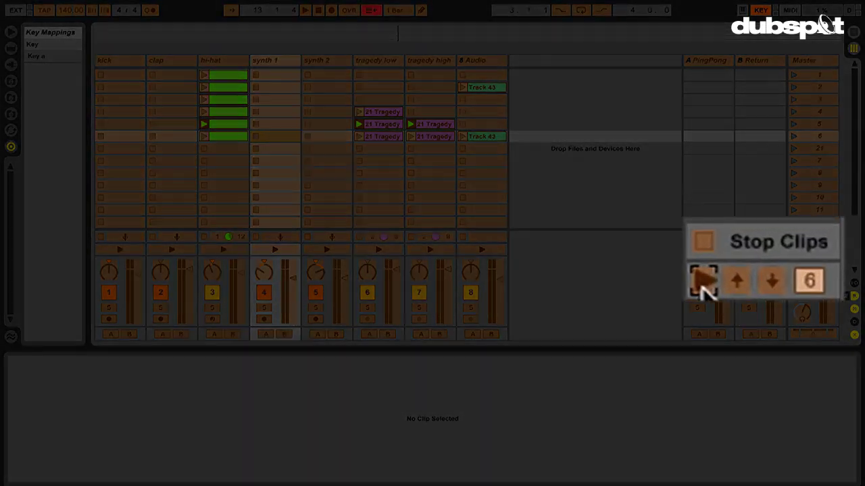
key("a")
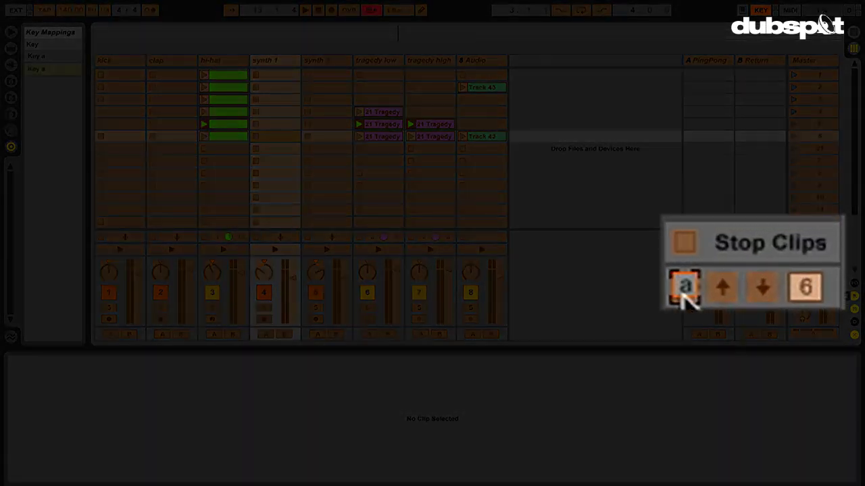
left_click(720, 291)
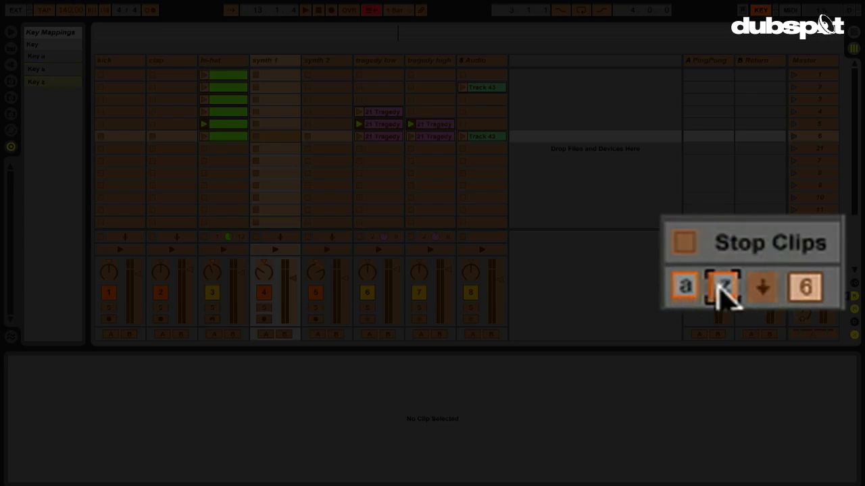
key("z")
left_click(771, 295)
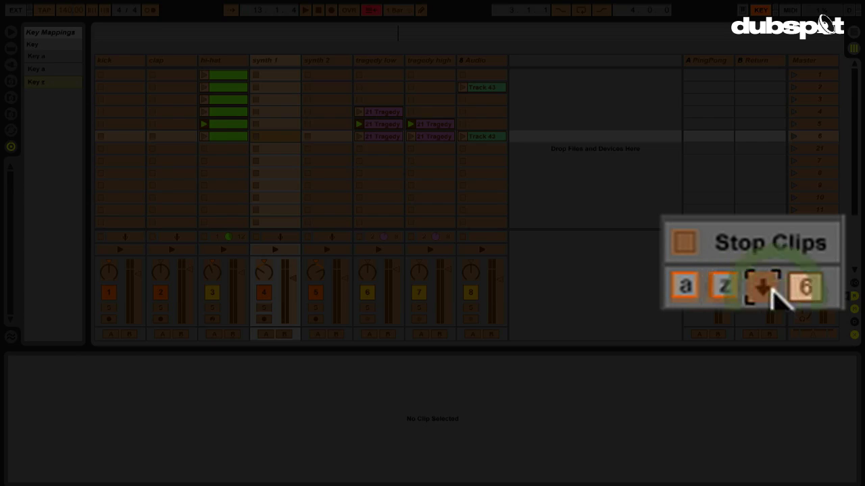
key("x")
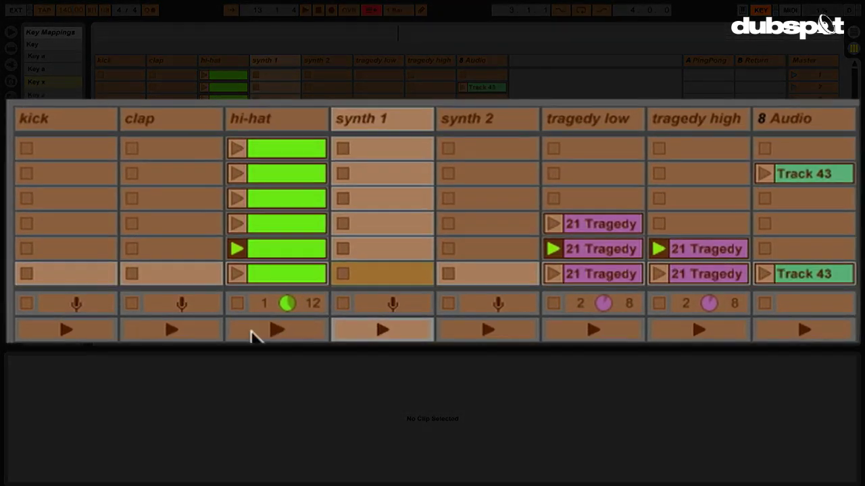
Map the hi-hat, tragedy low, tragedy high and 8 Audio stop buttons to q, w, e, r
left_click(275, 331)
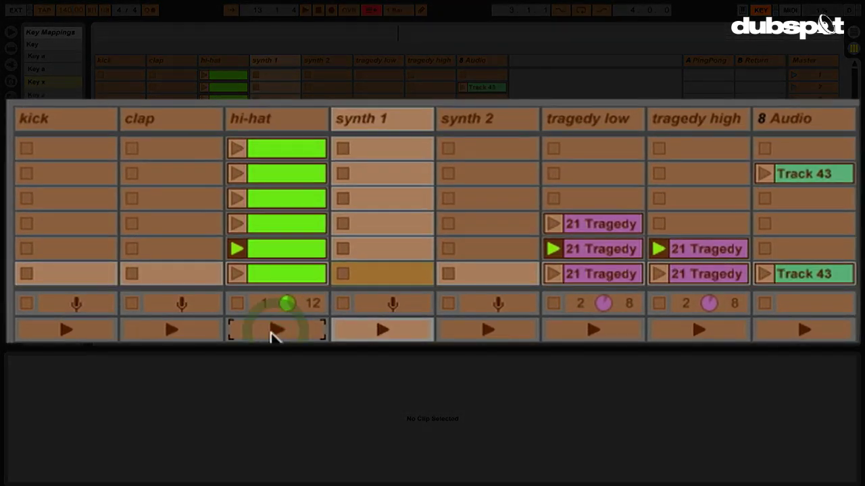
key("q")
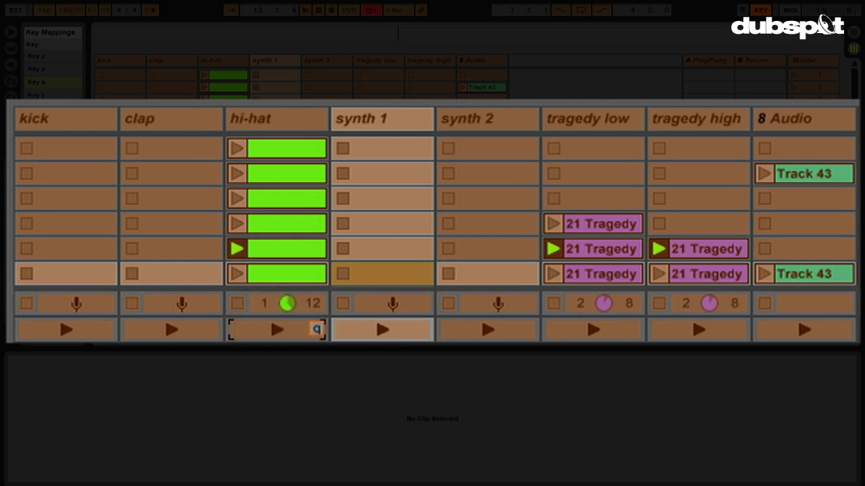
left_click(585, 334)
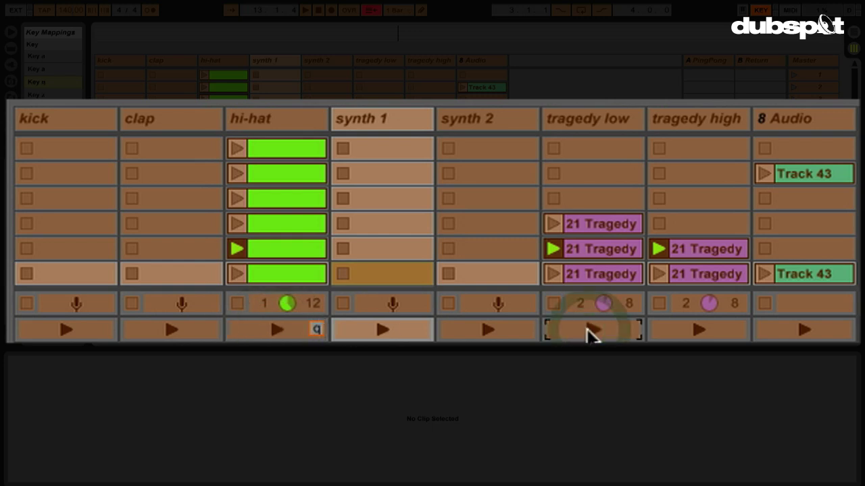
key("w")
left_click(697, 336)
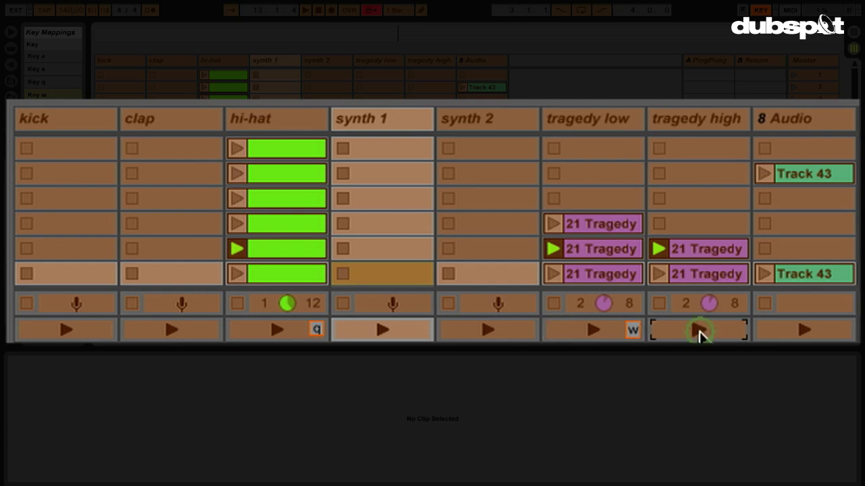
key("e")
left_click(798, 334)
key("r")
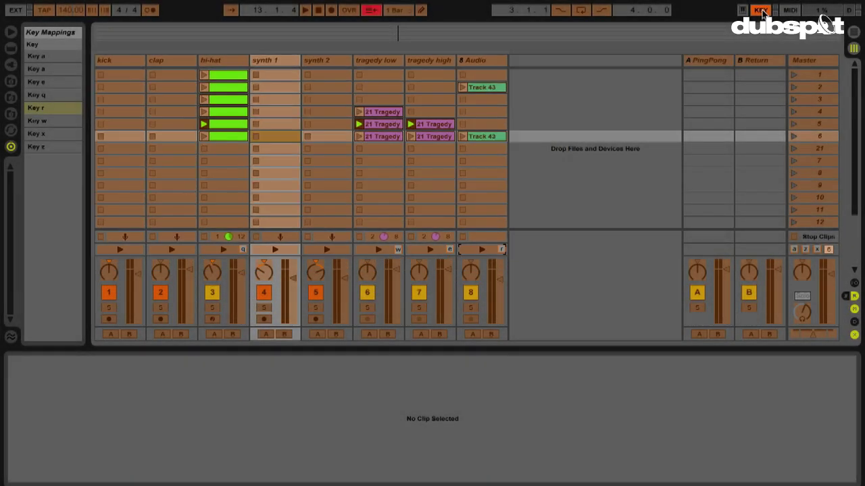
Exit Key Map mode, select scene 1 and launch it to start playback
left_click(761, 10)
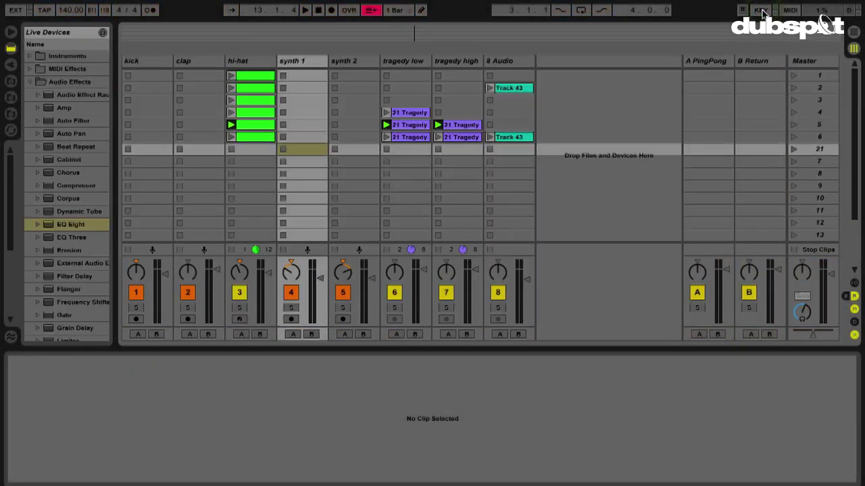
key("Up")
key("Up")
key("Up")
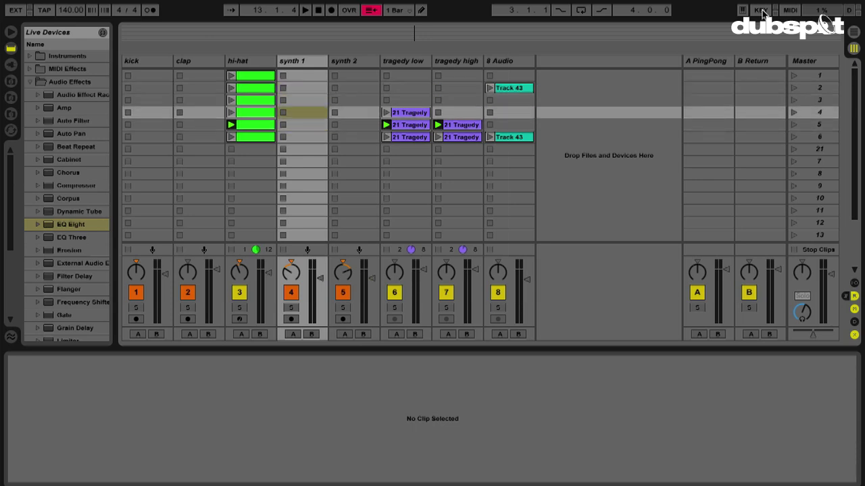
key("Up")
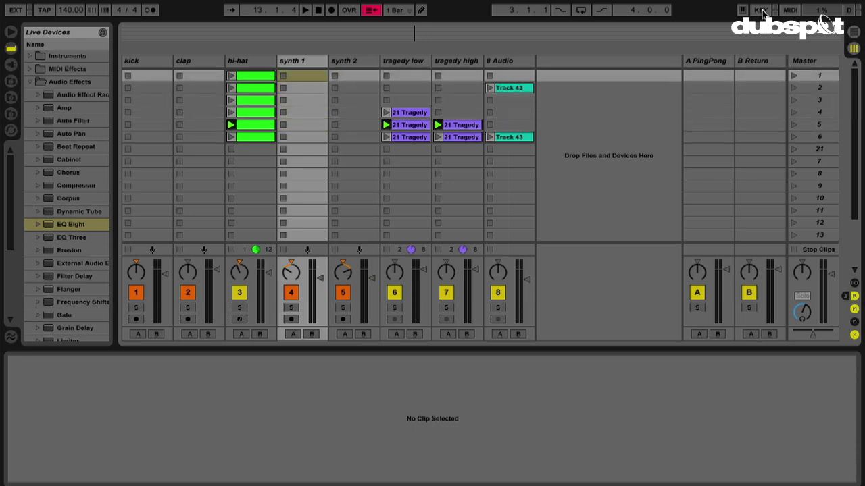
key("Return")
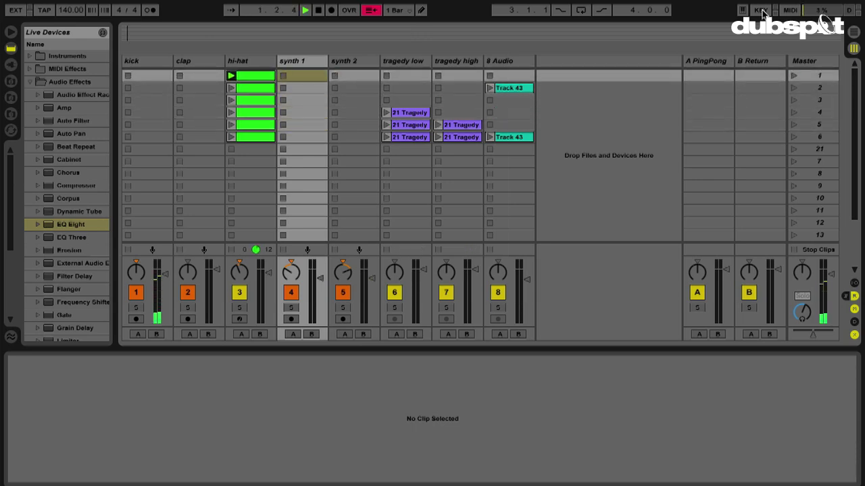
Step down to launch scenes 3 and 5, then move the selection back up to scene 2
key("Down")
key("Down")
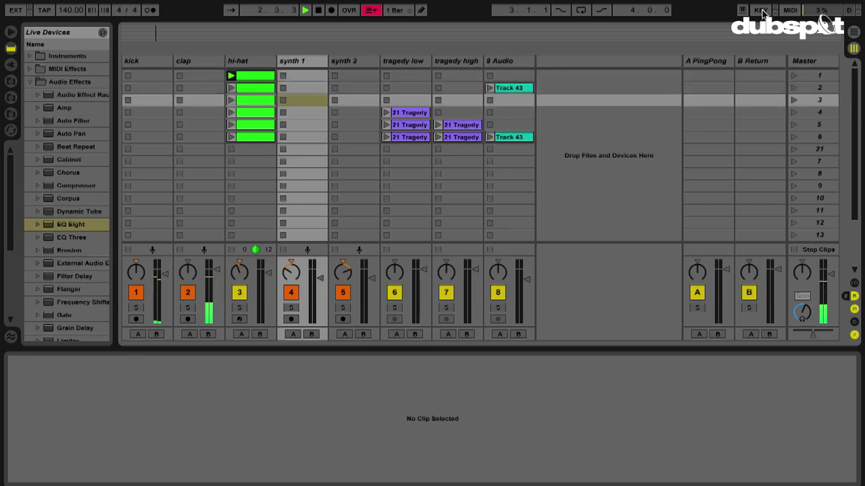
key("Return")
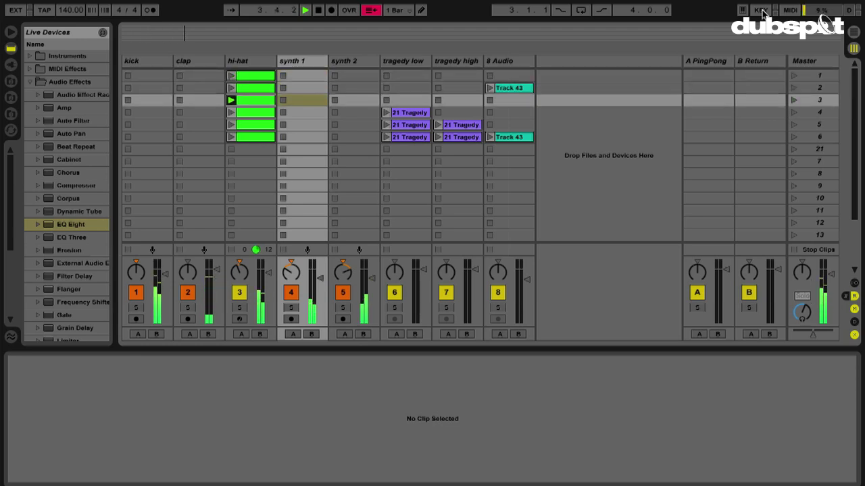
key("Down")
key("Down")
key("Return")
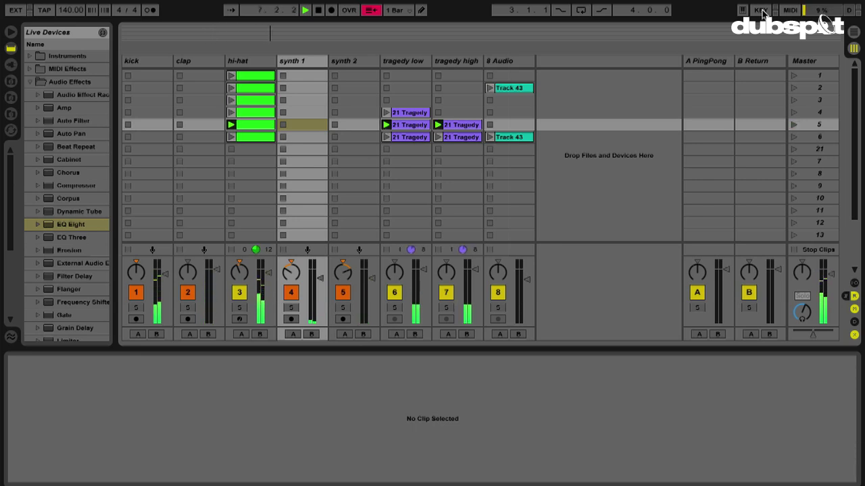
key("Up")
key("Up")
key("Up")
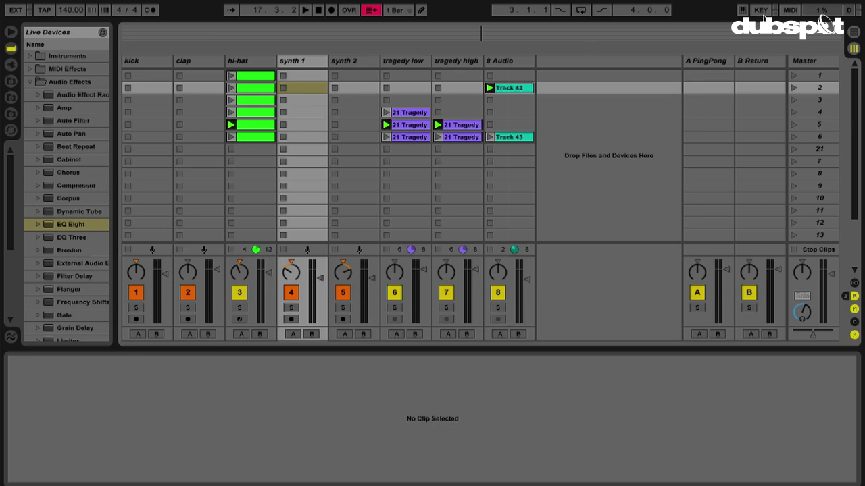
left_click(789, 10)
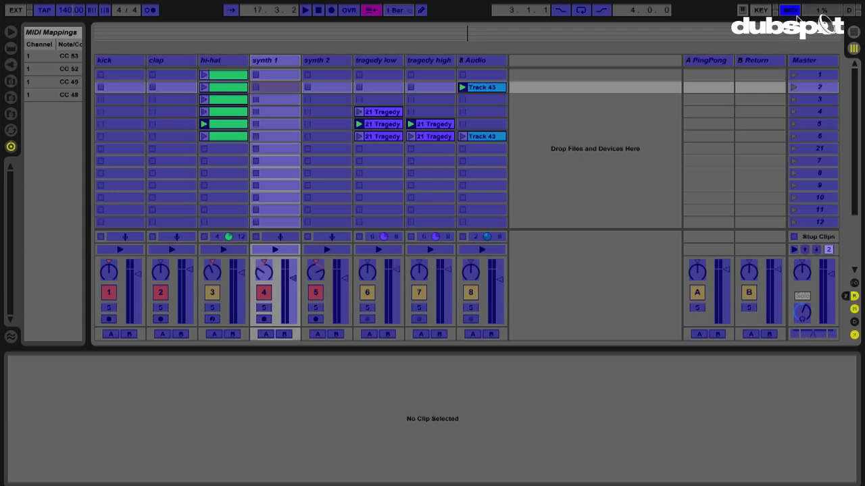
left_click(790, 10)
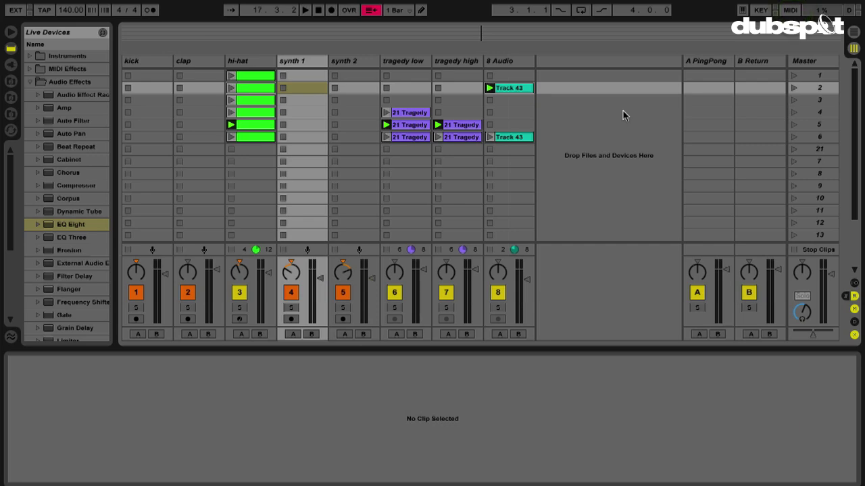